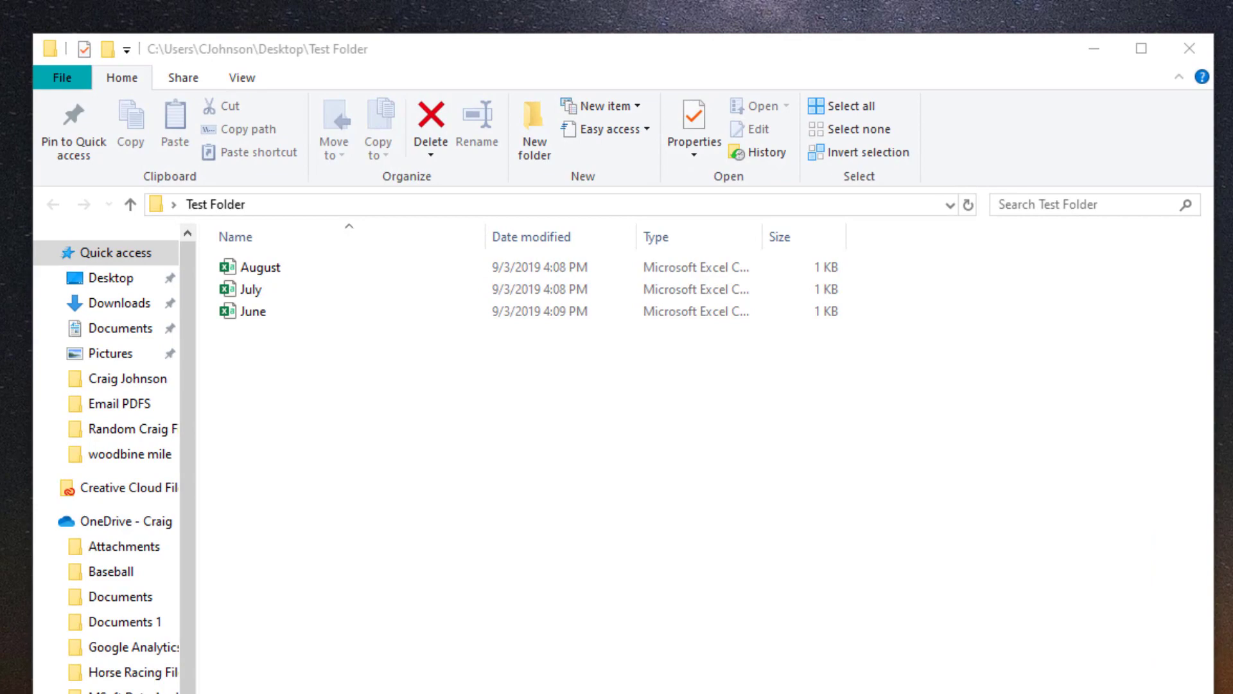
- Open the June file in Excel to review the Test 1–3 campaigns' clicks, impressions, cost and conversions
double_click(248, 315)
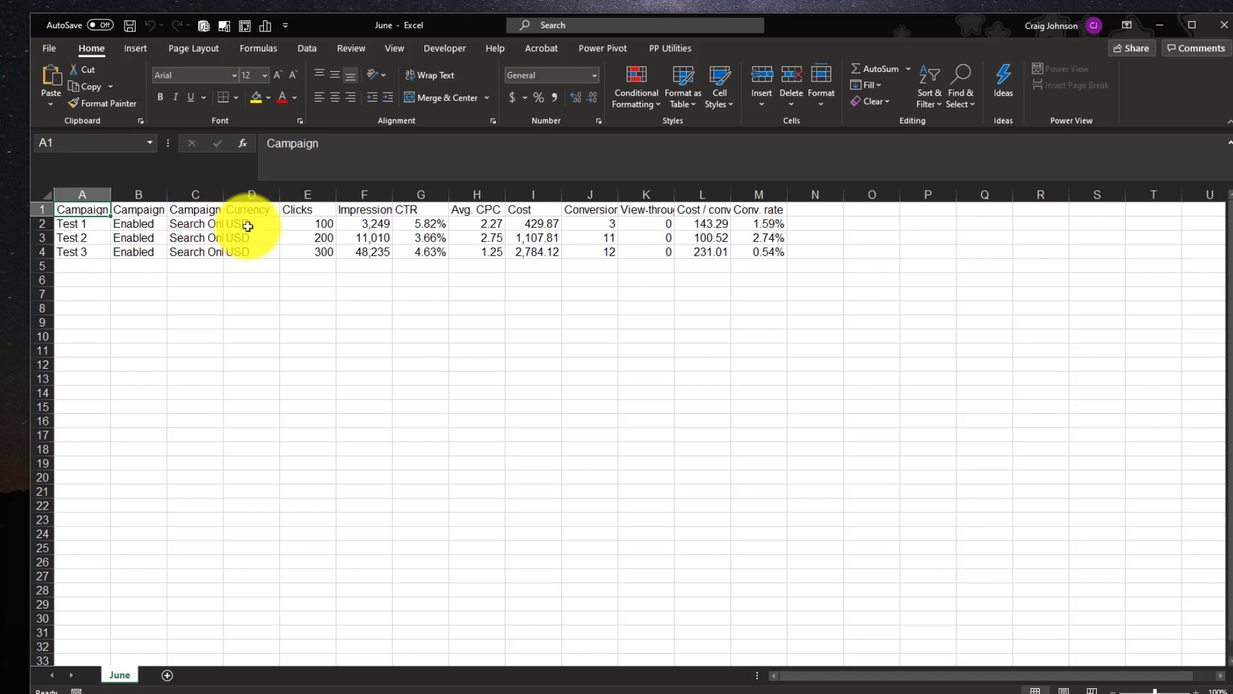
- Close the June spreadsheet and start a Folder data source from Get Data in Power BI
left_click(1213, 21)
key("alt+Tab")
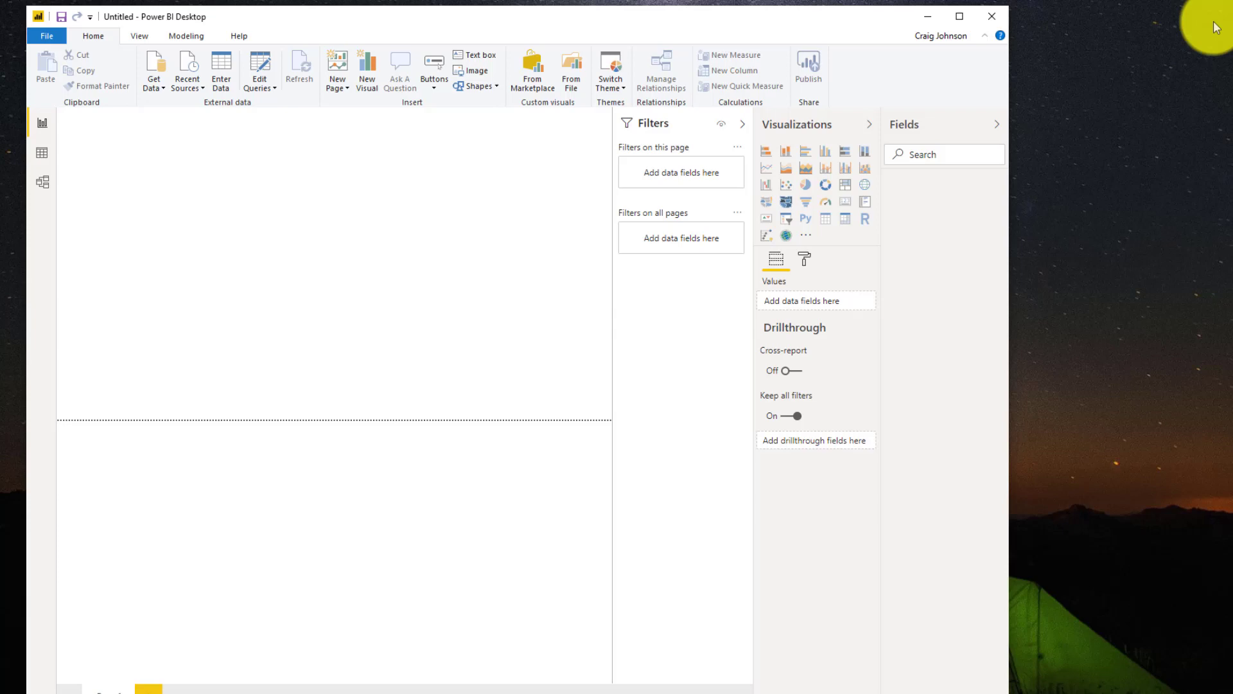
left_click(155, 85)
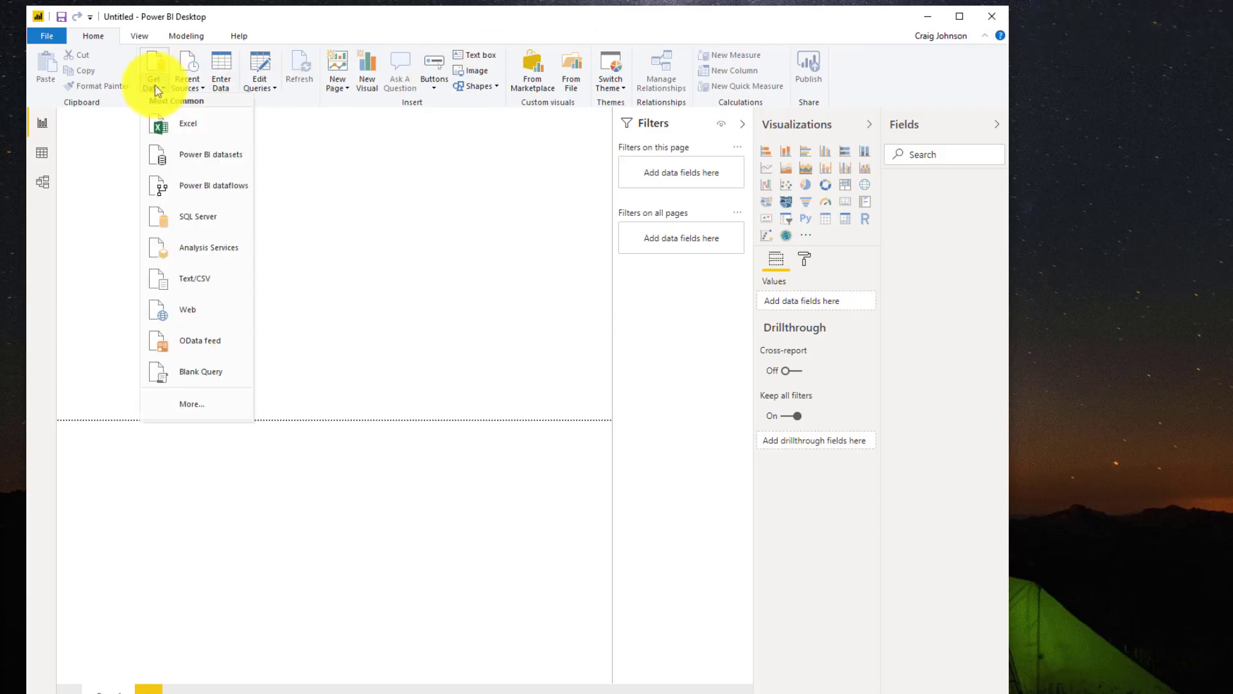
left_click(187, 405)
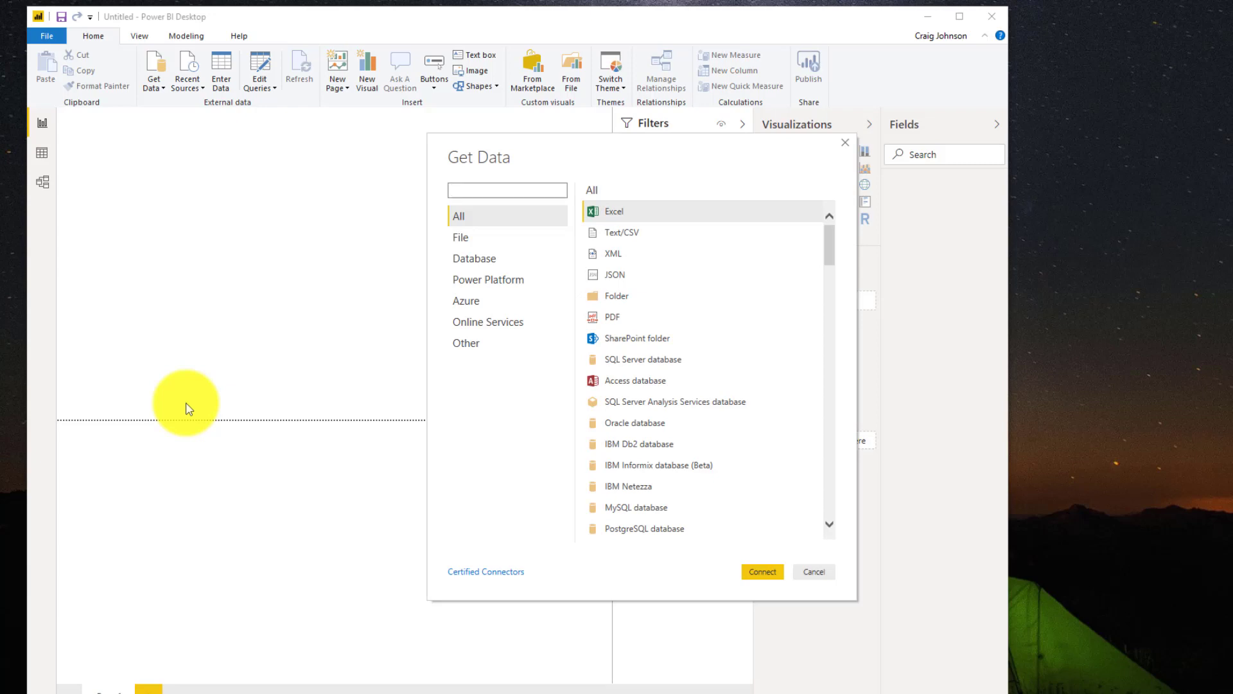
left_click(622, 302)
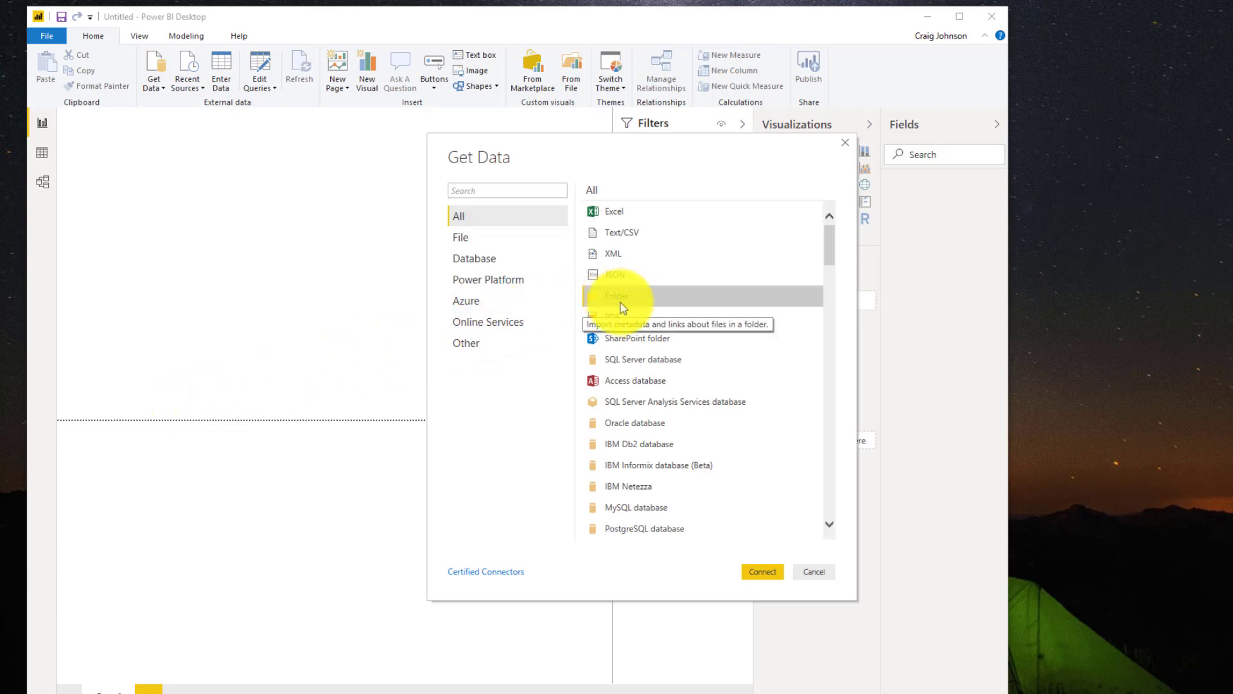
left_click(763, 571)
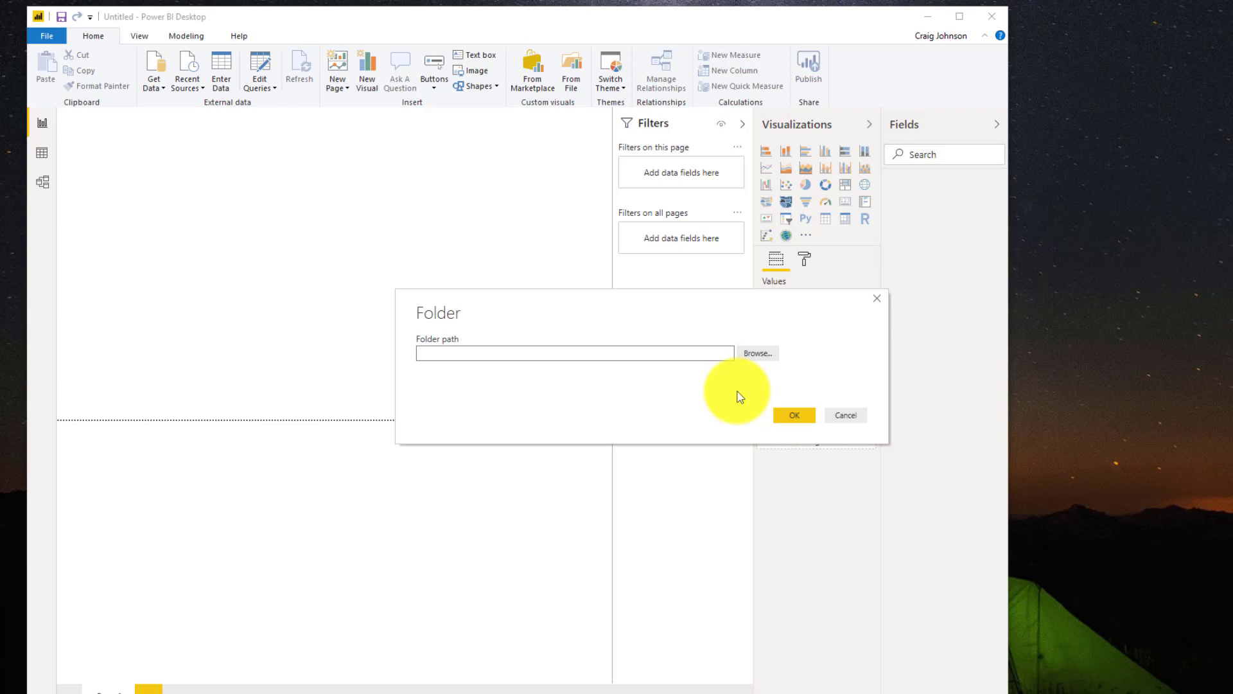
- Point the folder source at Desktop > Test Folder to list August, July and June CSVs
left_click(756, 352)
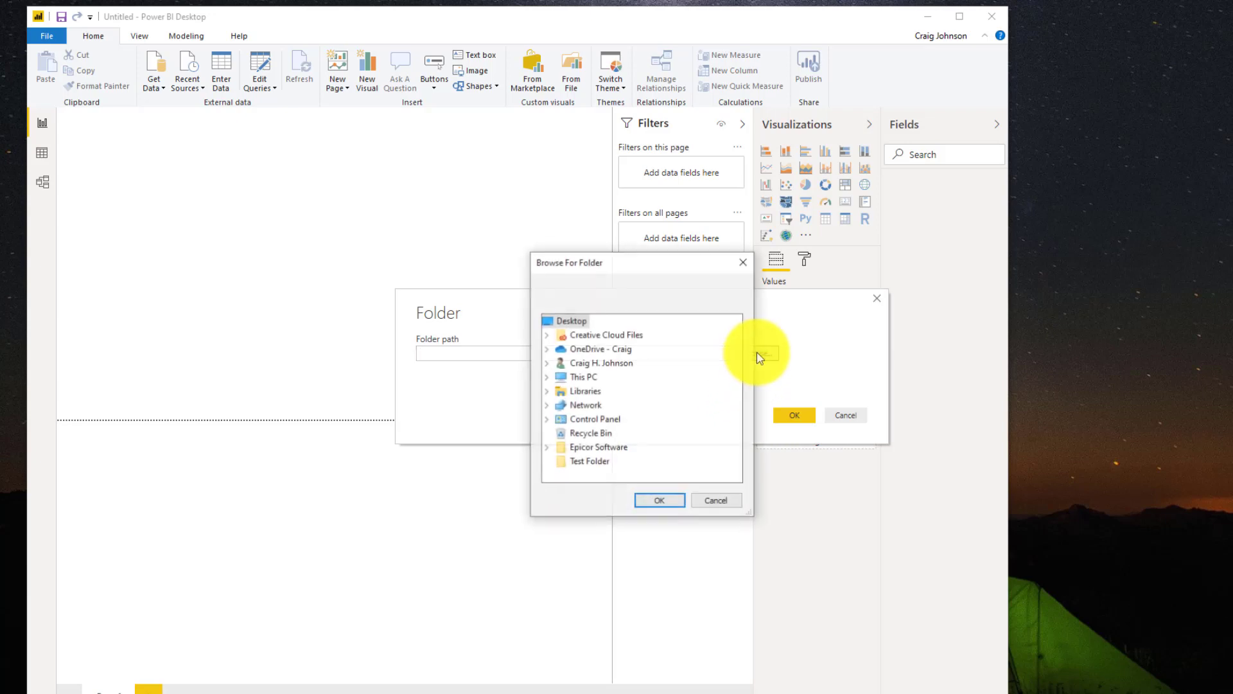
double_click(584, 364)
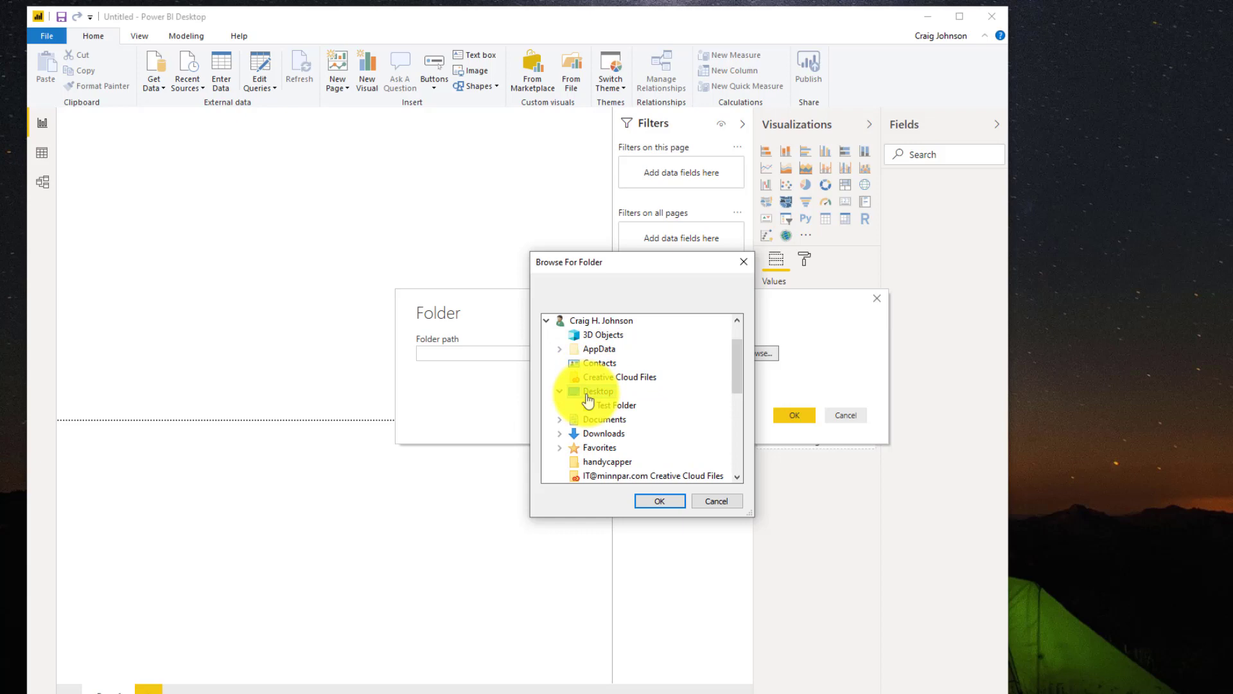
double_click(594, 391)
left_click(607, 409)
left_click(660, 503)
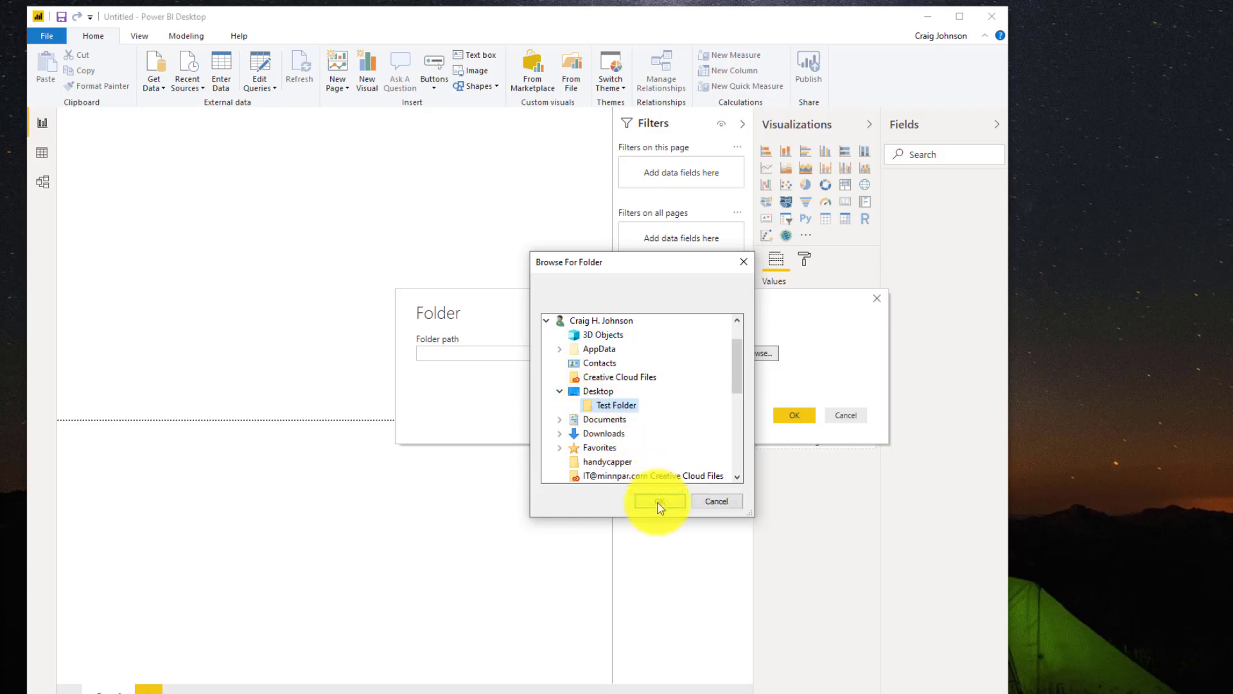
left_click(794, 415)
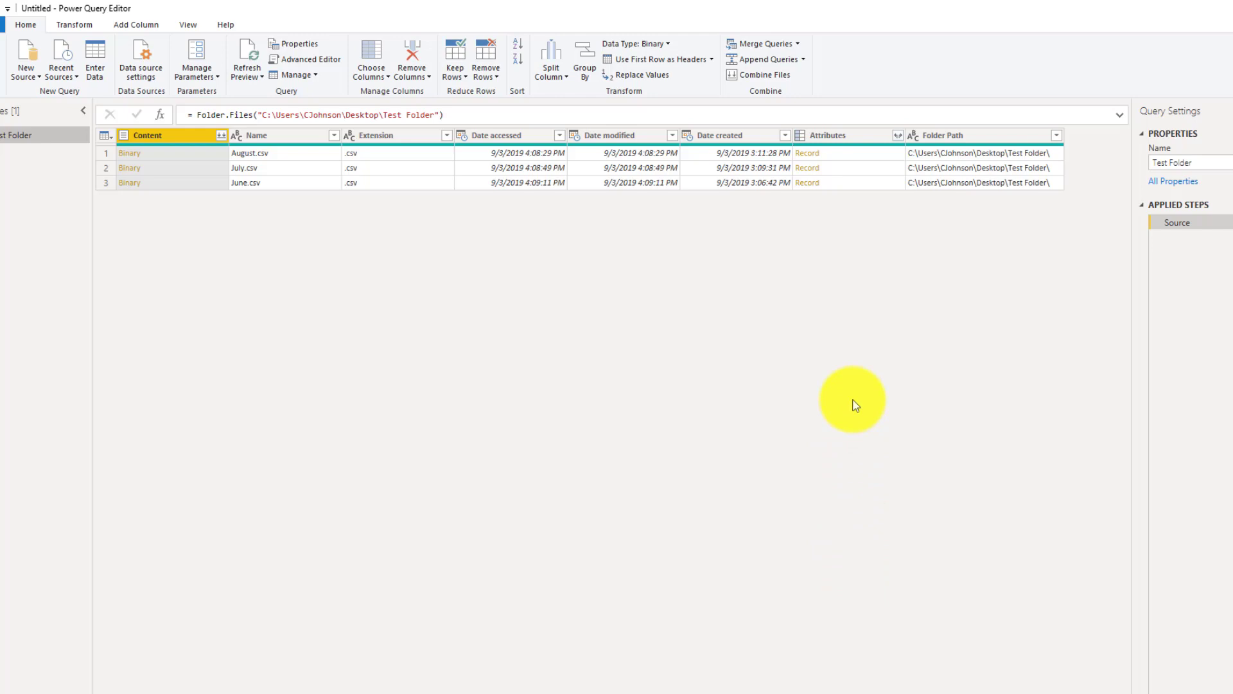
- Rename the Test Folder query to 'Power BI Test'
left_click(1221, 163)
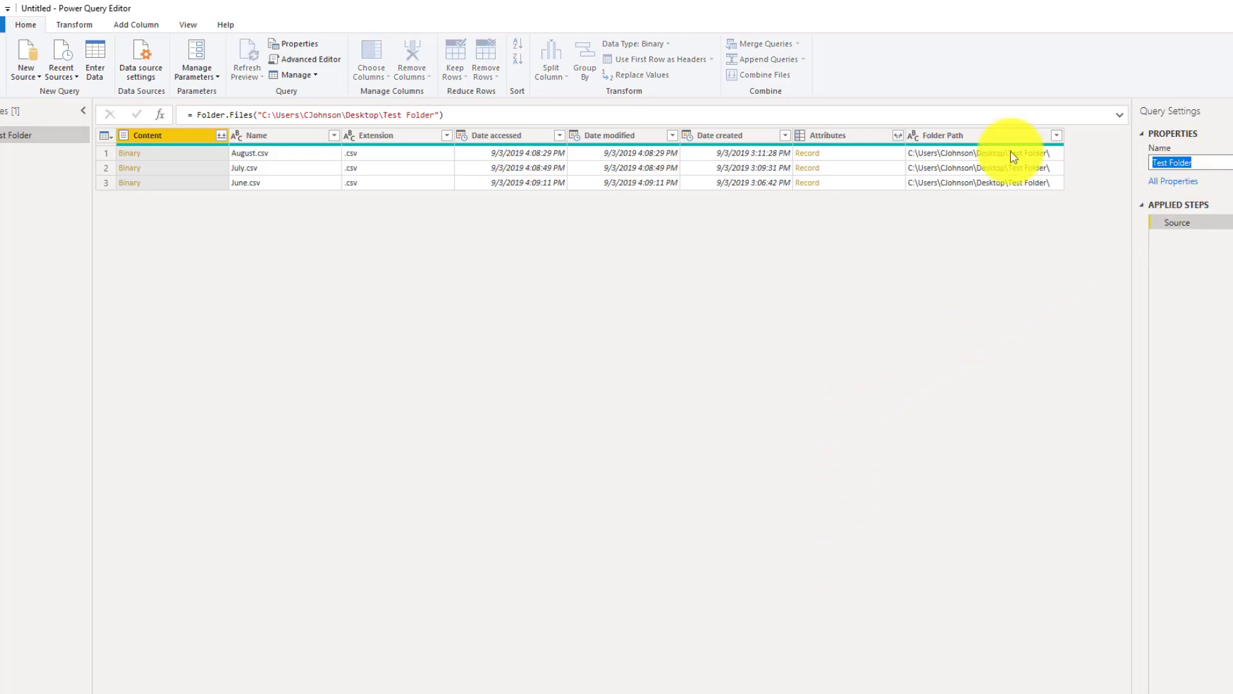
type("Power BI Test")
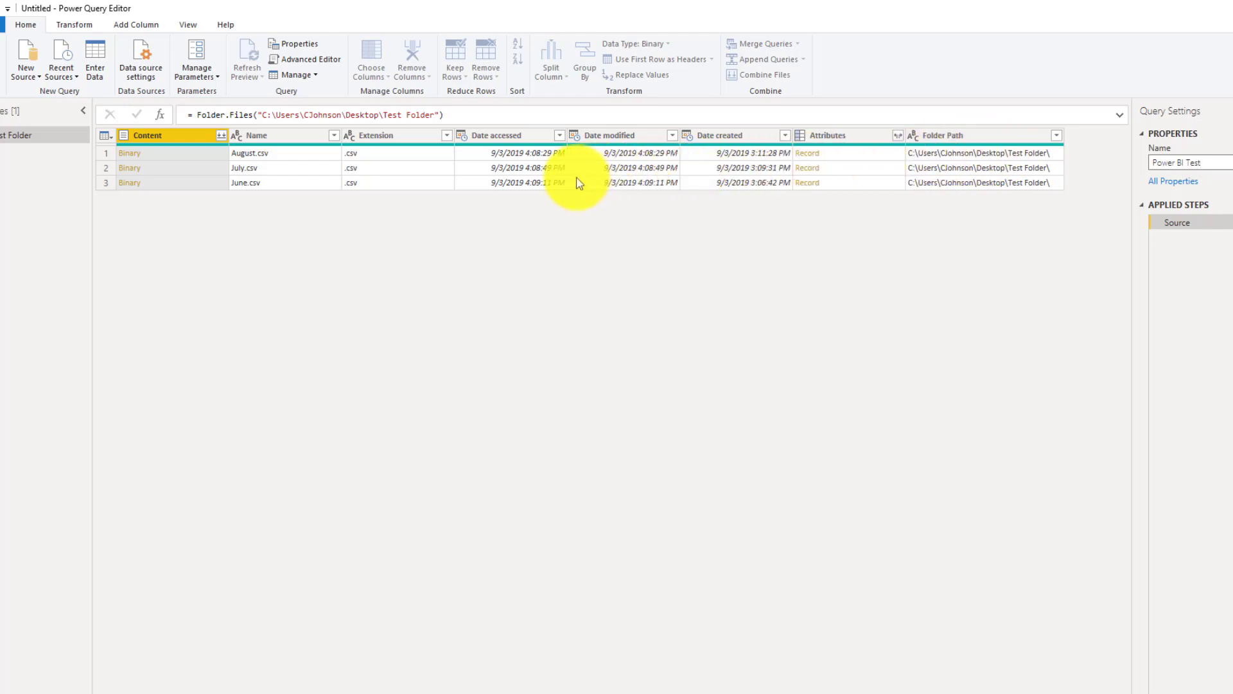
- Keep only the Content column and combine the three CSV files into one 9-row table
left_click(174, 137)
right_click(175, 135)
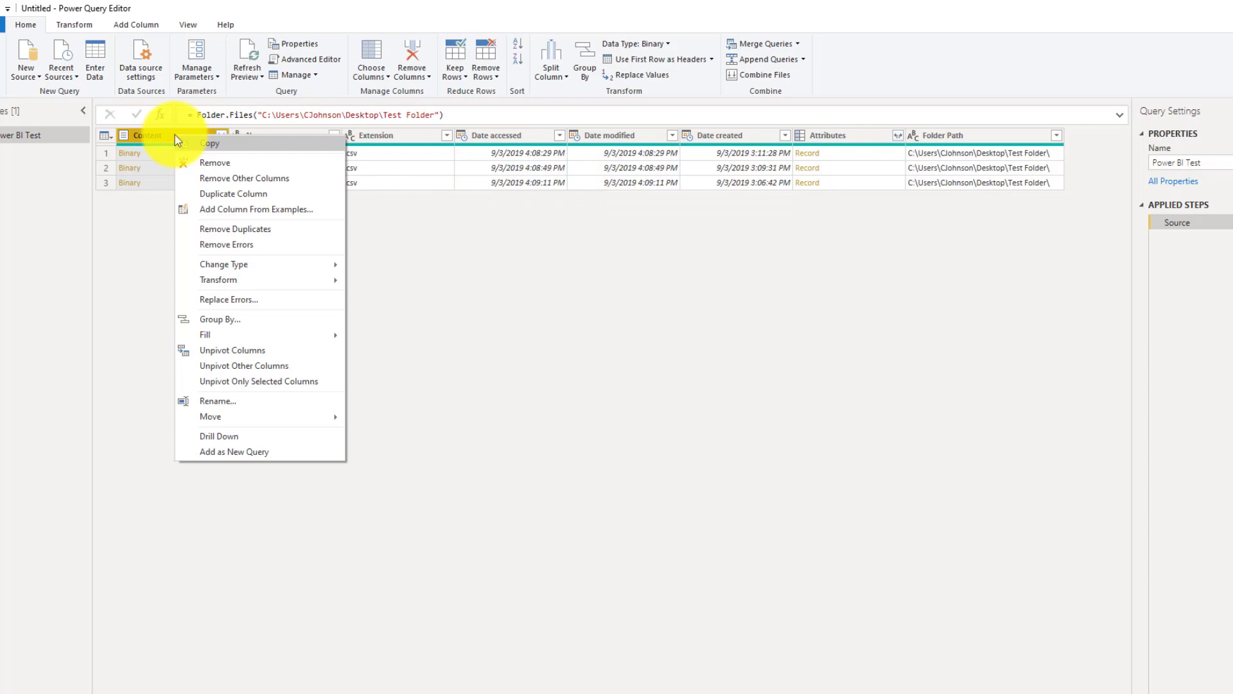
left_click(221, 184)
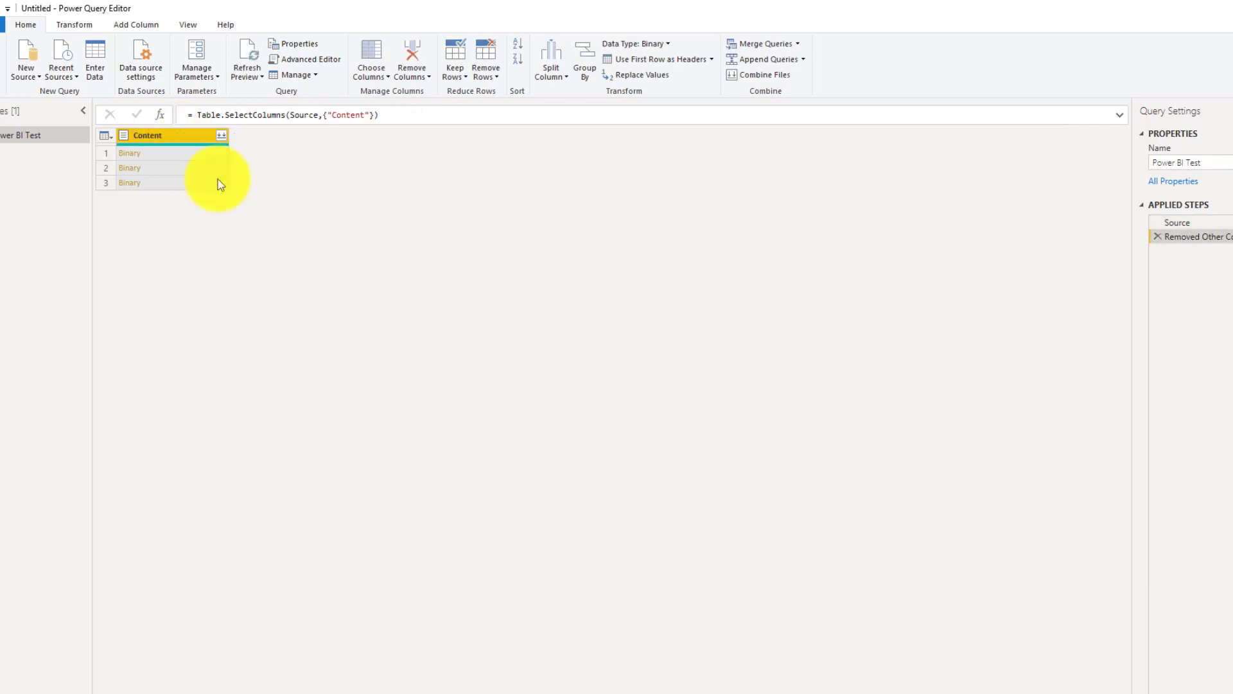
left_click(221, 136)
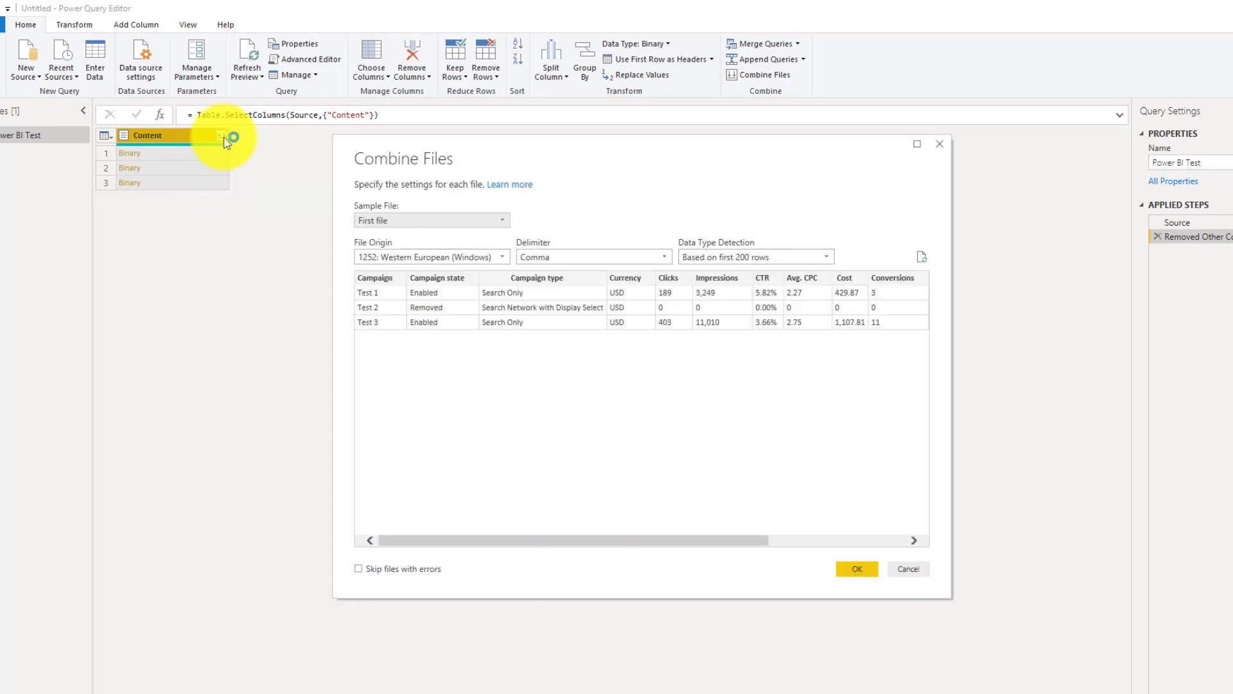
left_click(863, 568)
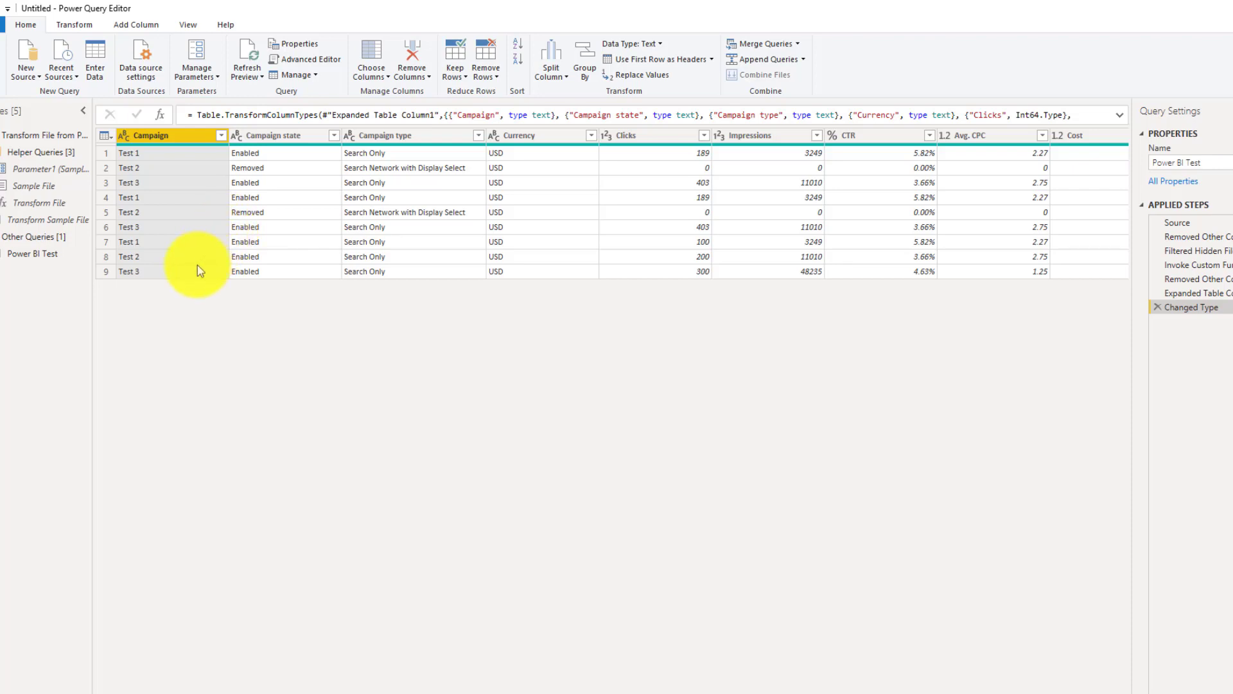
- Create a Total Impressions = SUM(Impressions) measure on Power BI Test and display it on a card showing 91K
left_click(4, 74)
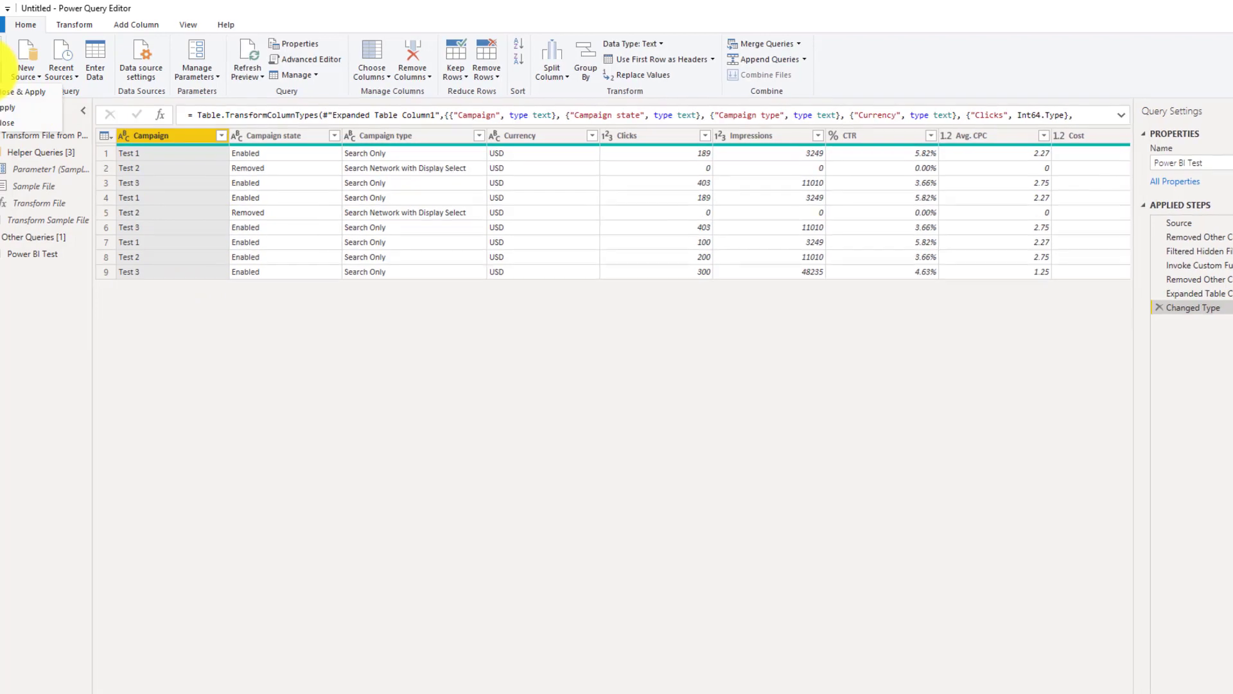
left_click(7, 122)
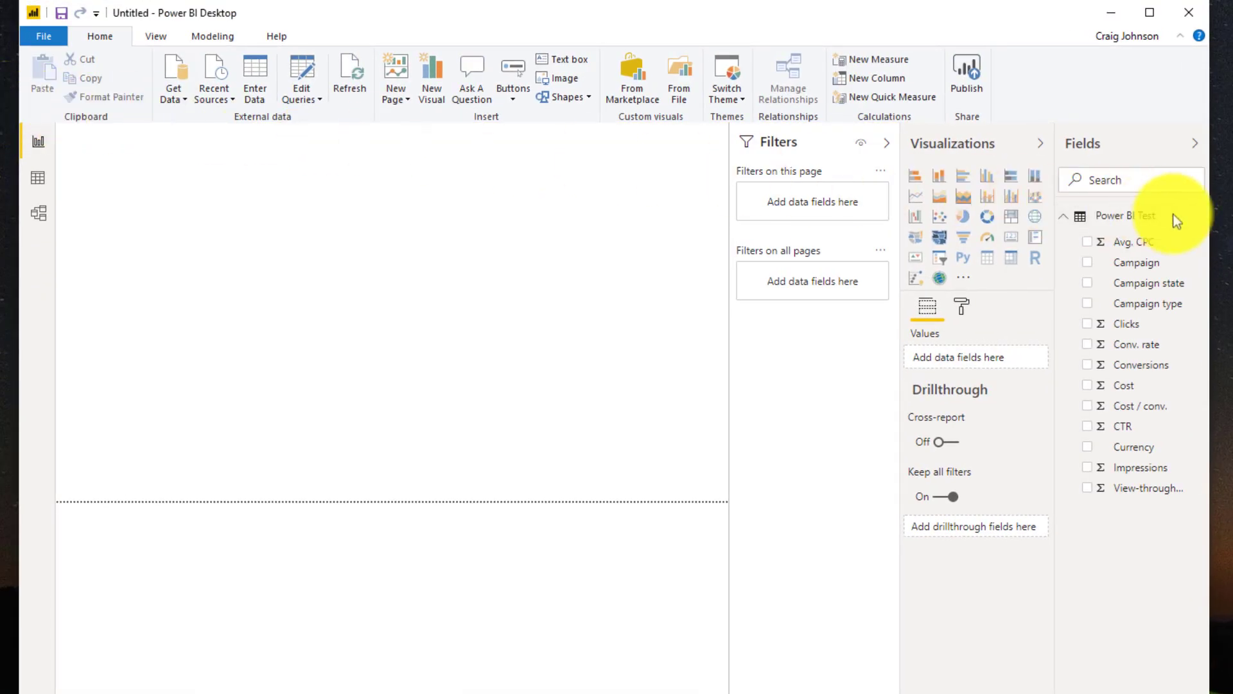
left_click(1199, 222)
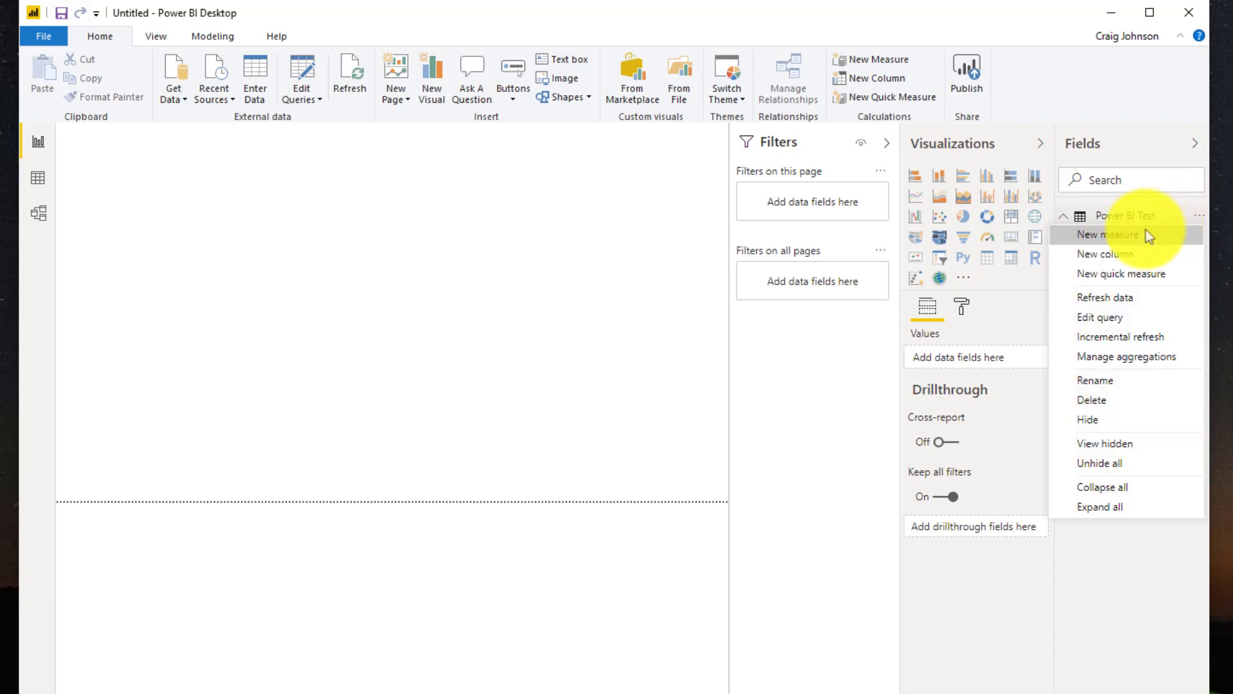
left_click(1126, 234)
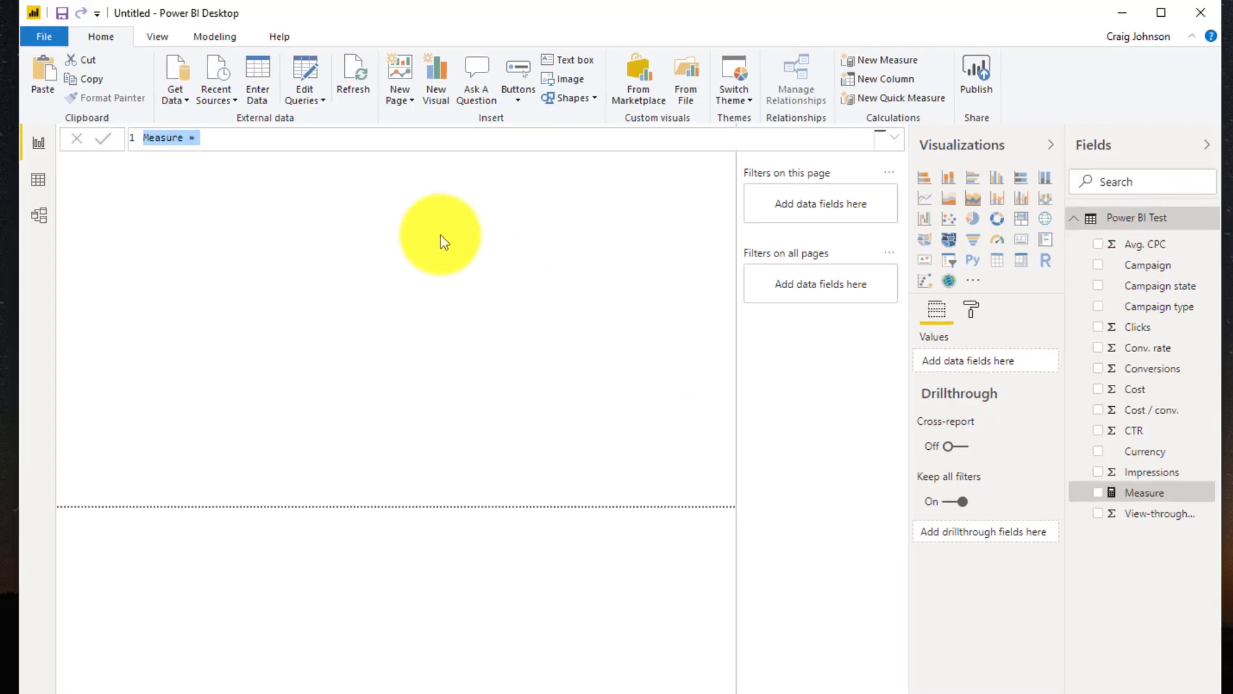
type("Total ")
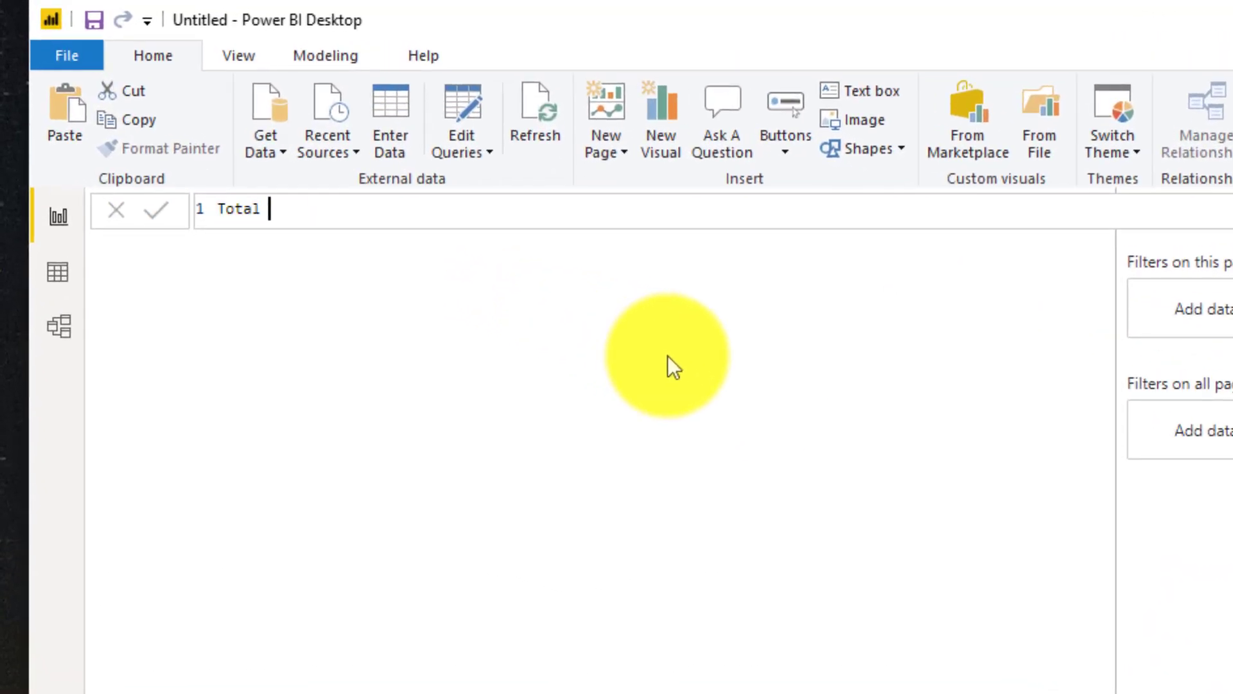
type("Impressions ")
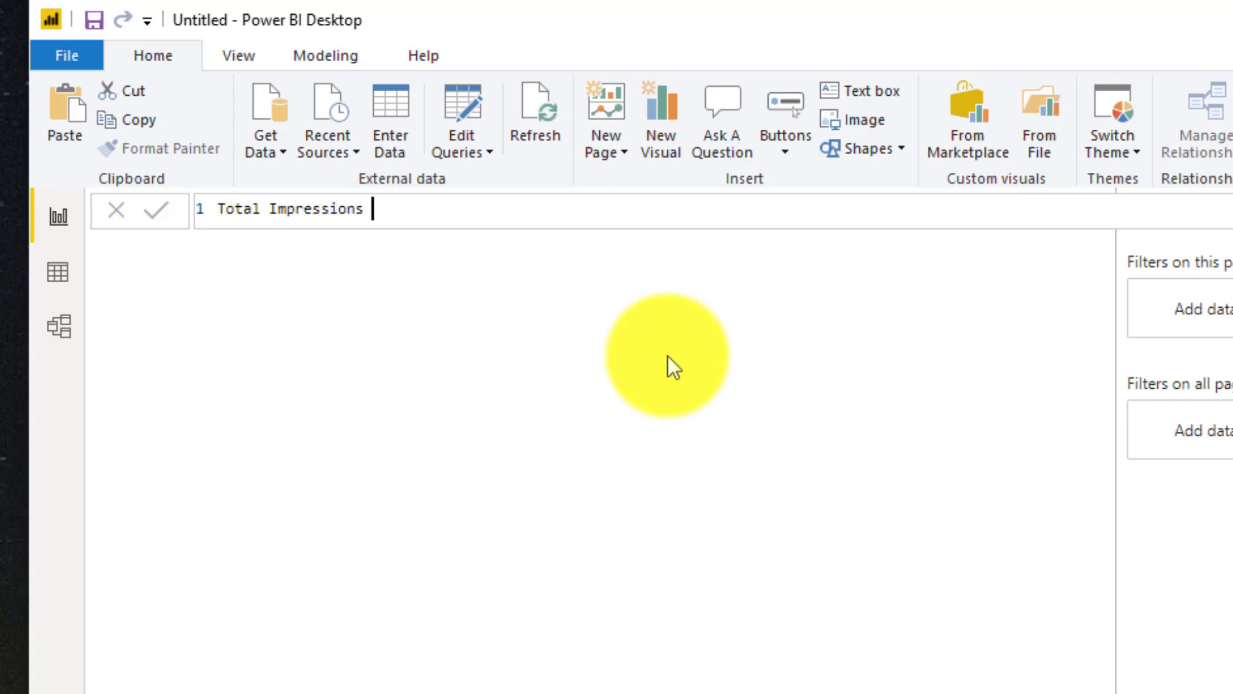
type("= sum(")
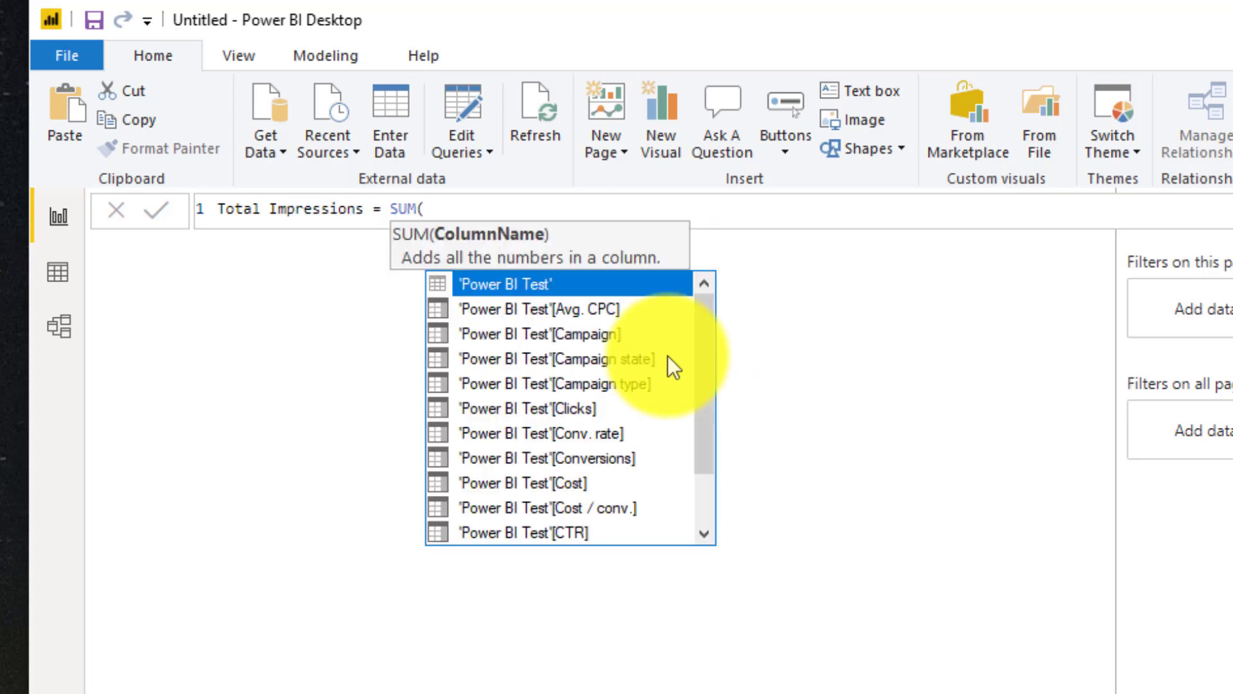
key("Down")
key("Down")
key("Down")
key("Down")
key("Down")
key("Down")
key("Down")
key("Down")
key("Down")
key("Down")
key("Down")
key("Down")
key("Down")
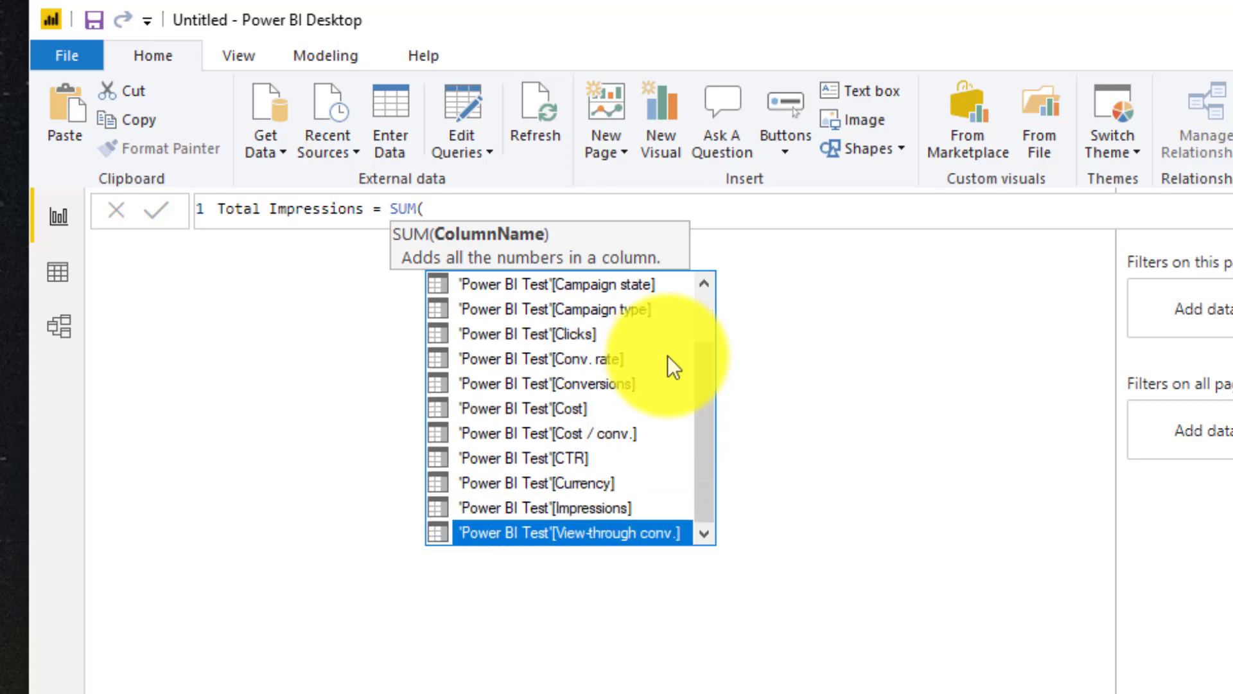
key("Up")
key("Tab")
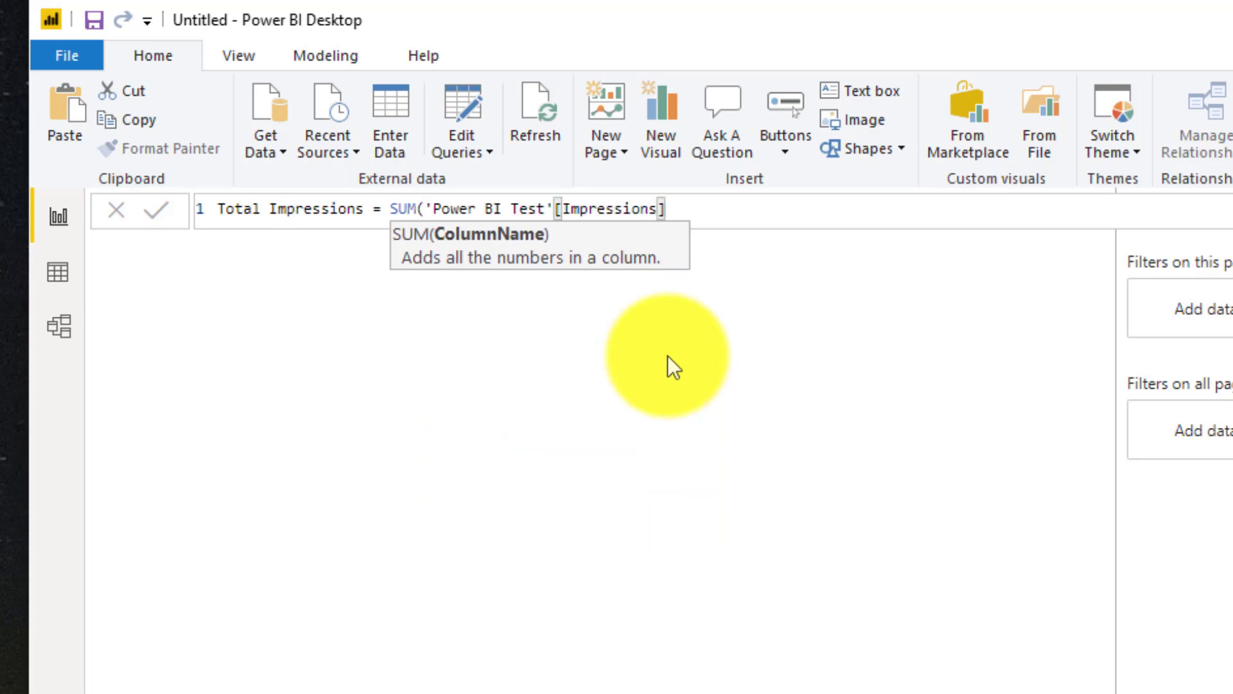
type(")")
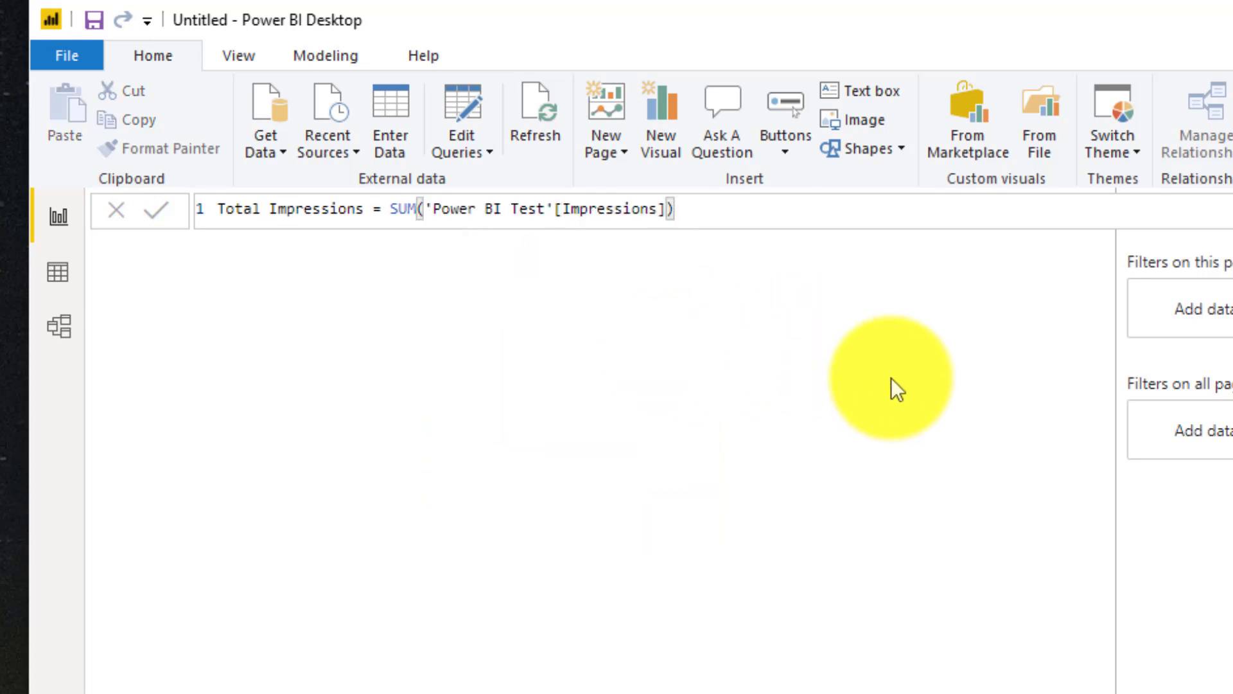
left_click(1230, 385)
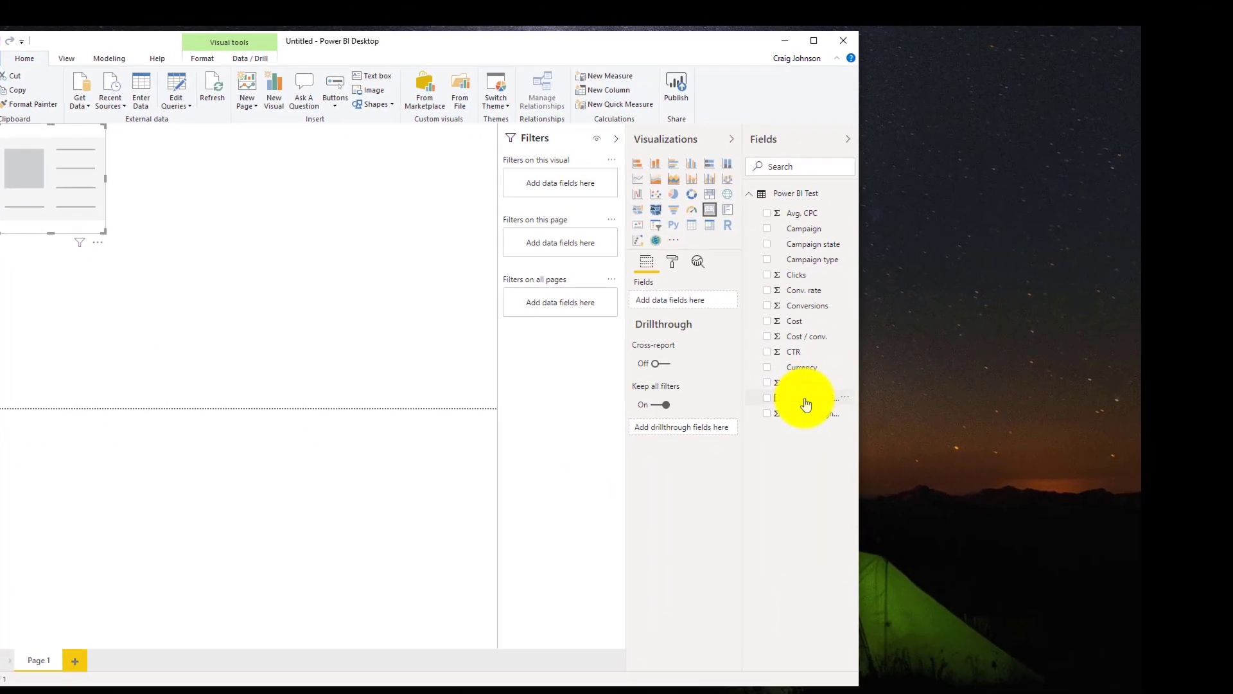
left_click_drag(807, 403, 57, 181)
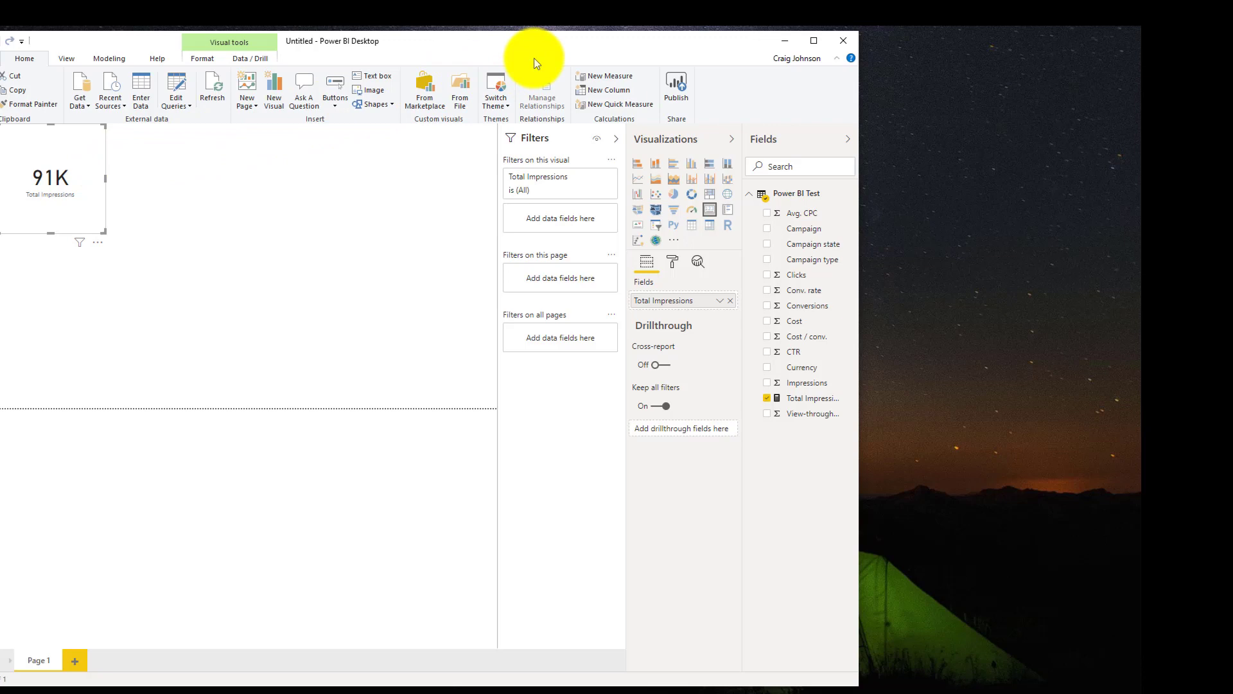
- Review the September workbook in Excel, then close it
key("alt+Tab")
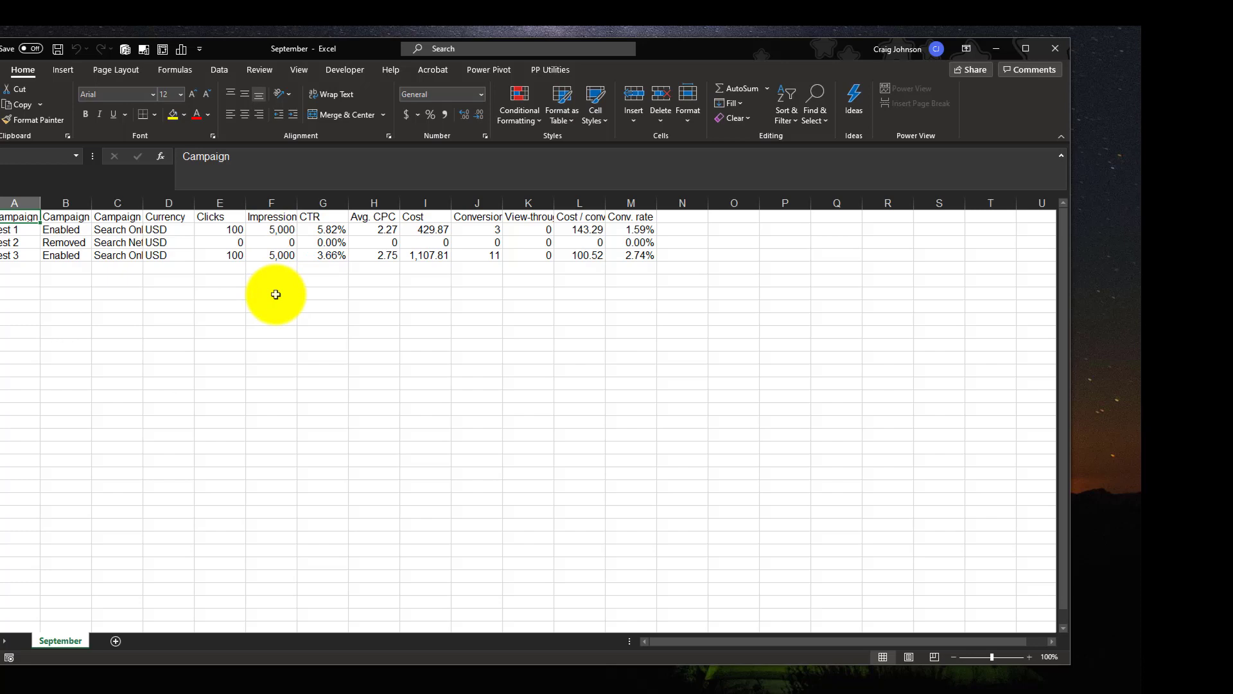
left_click(1056, 49)
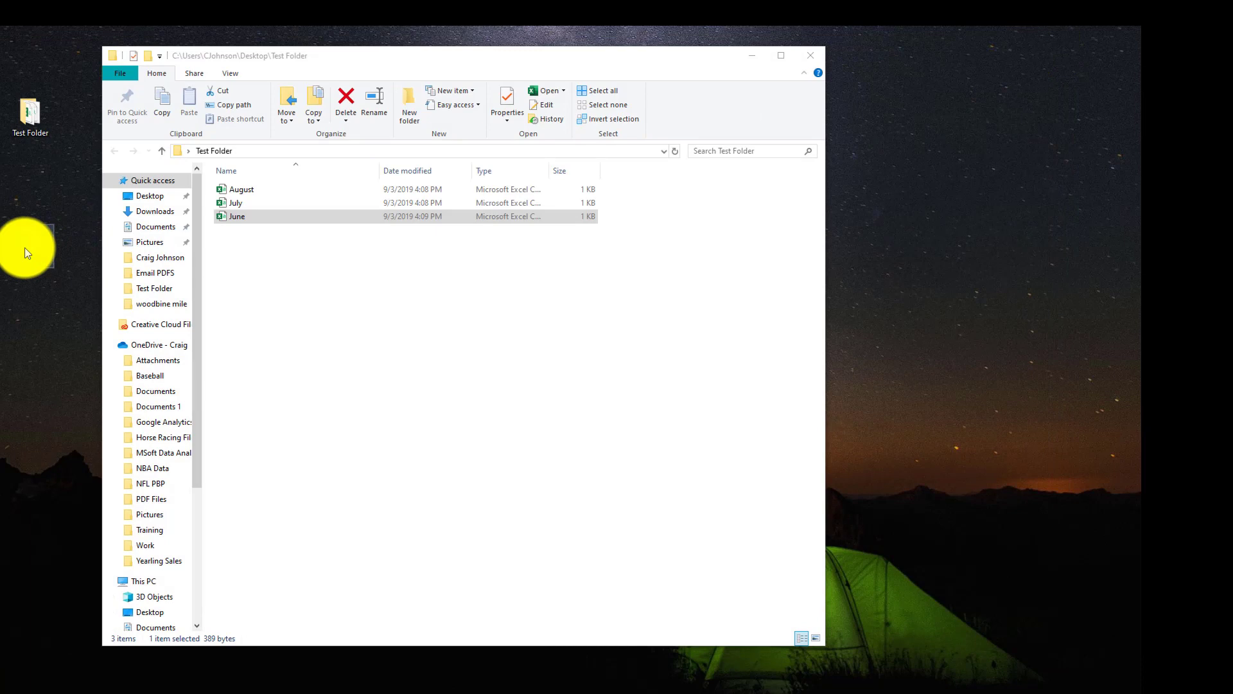
- Move the September file from the desktop into Test Folder
left_click_drag(31, 248, 313, 278)
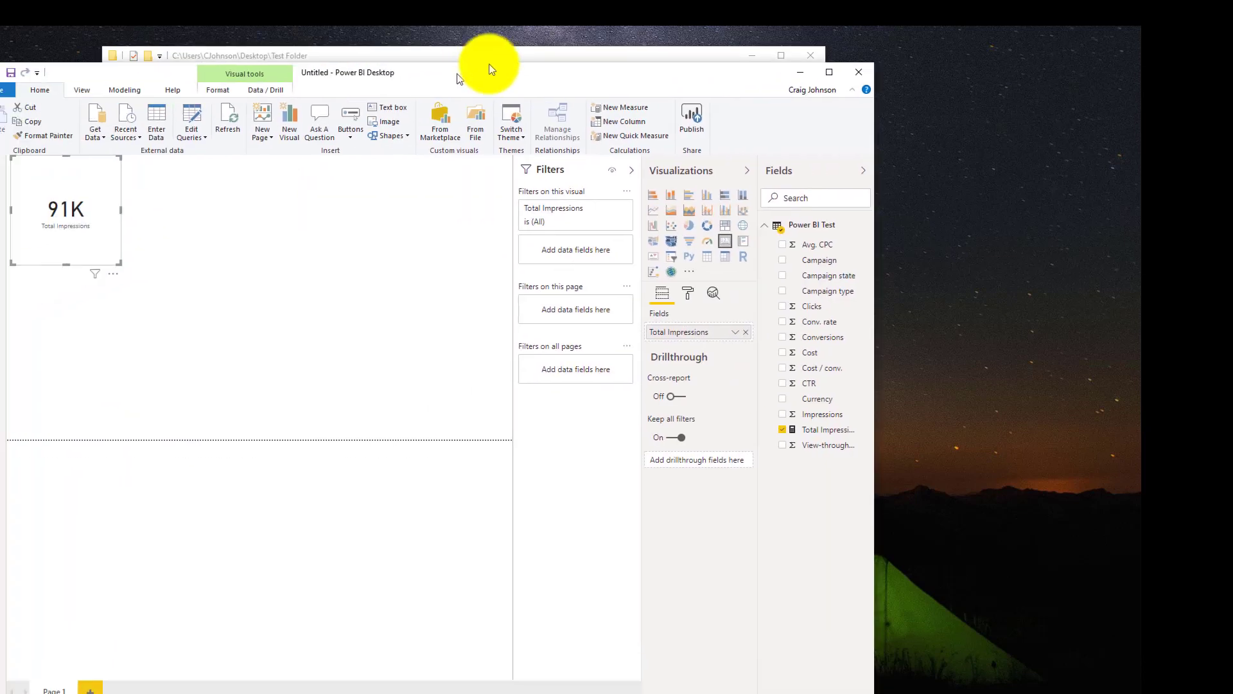
- Refresh the report data so the Total Impressions card picks up the September file
left_click_drag(490, 48, 478, 44)
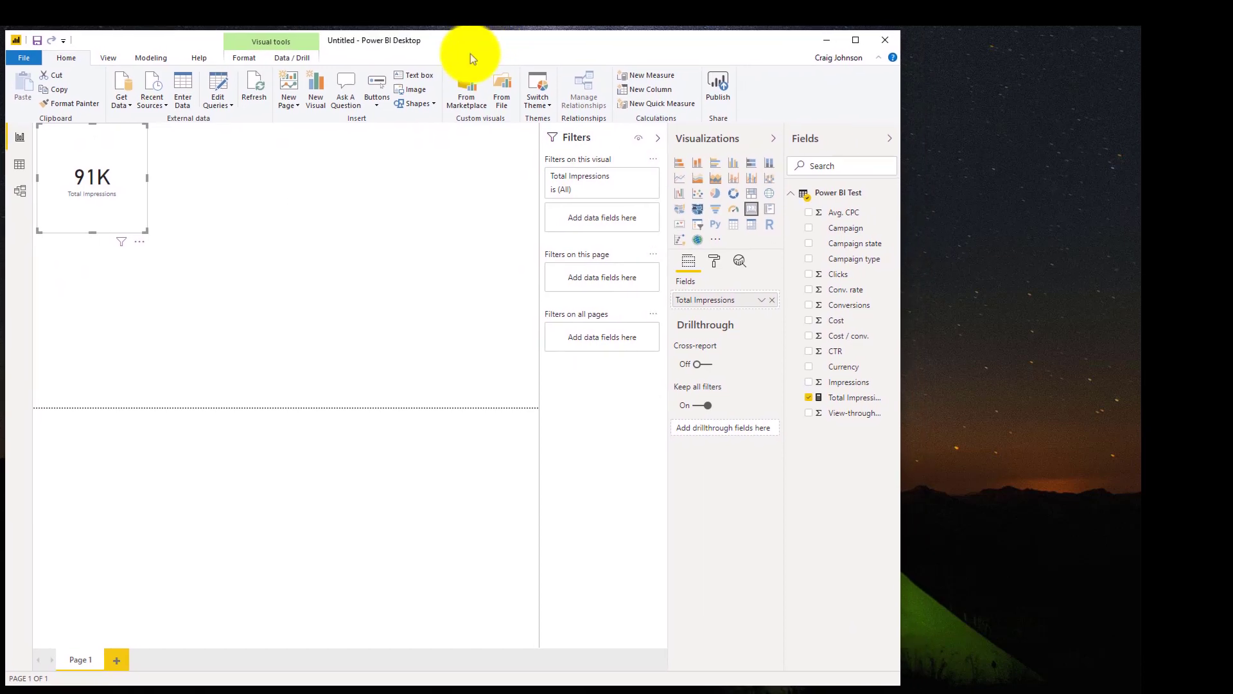
left_click(261, 88)
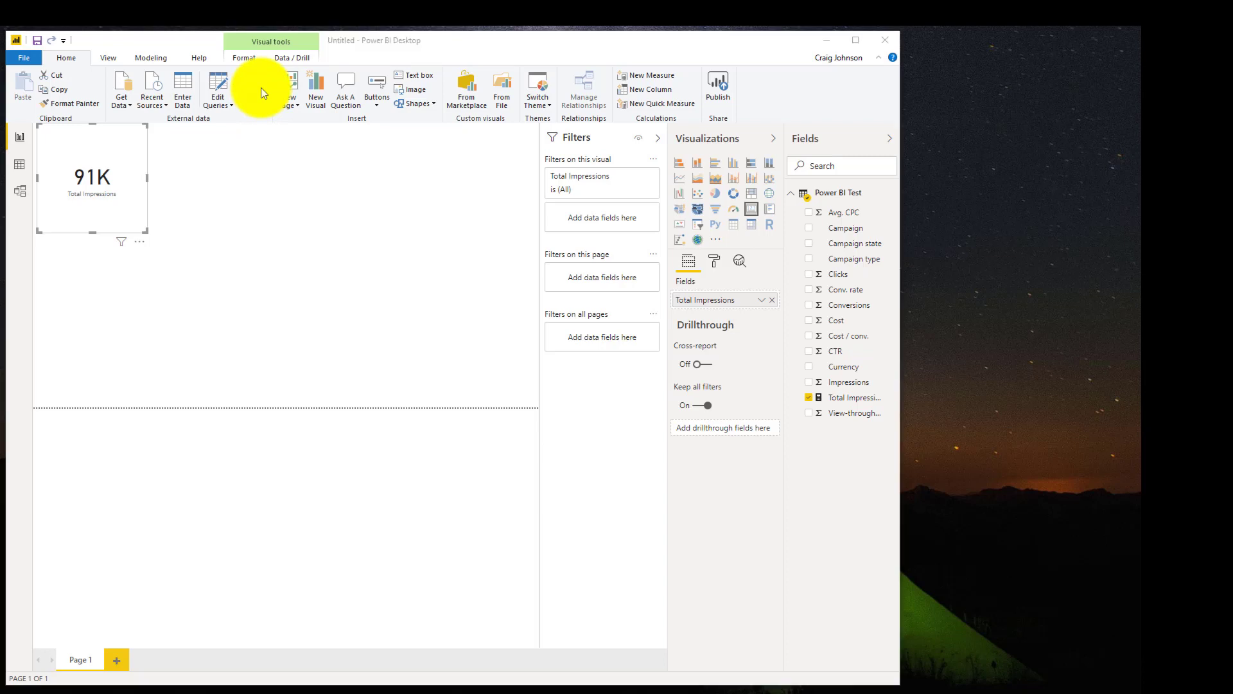